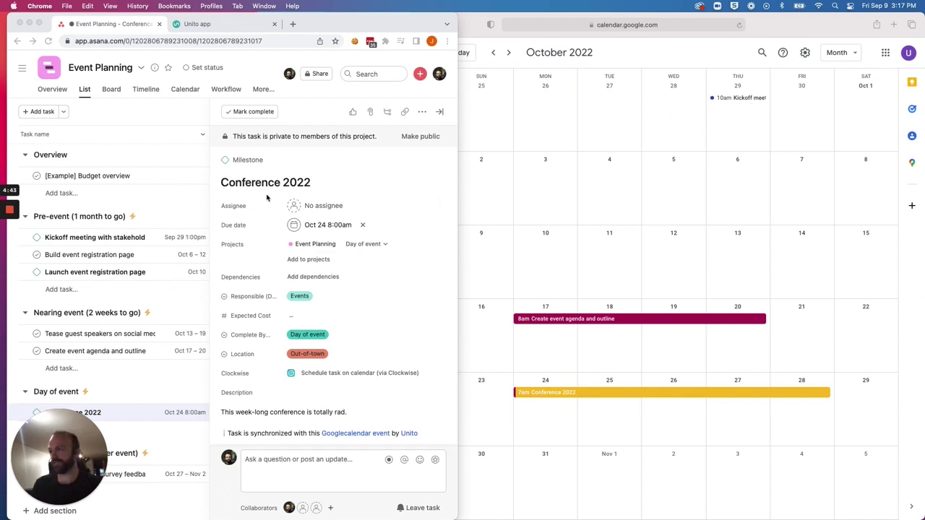
- Compare the Conference 2022 event's dates, description and attachment in Google Calendar with the matching milestone's fields in Asana
{"action": "left_click", "coordinate": [589, 392]}
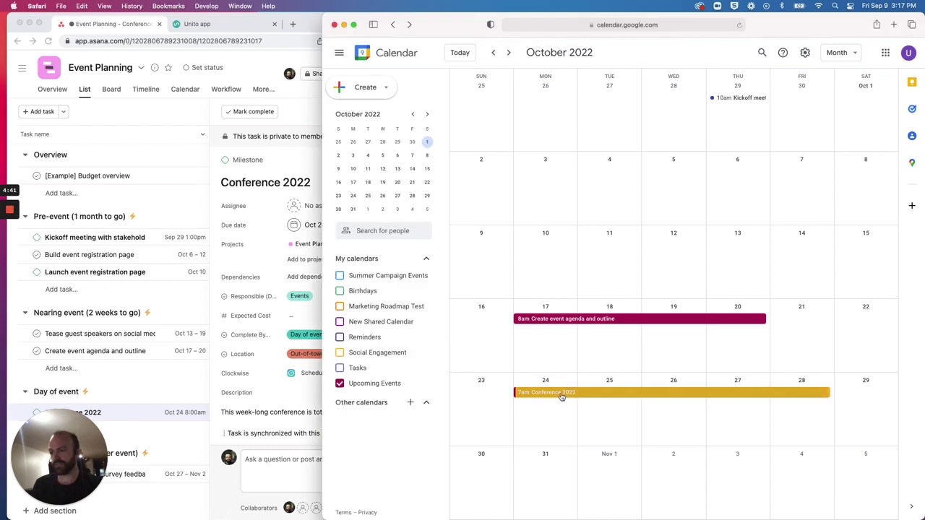
{"action": "left_click", "coordinate": [562, 395]}
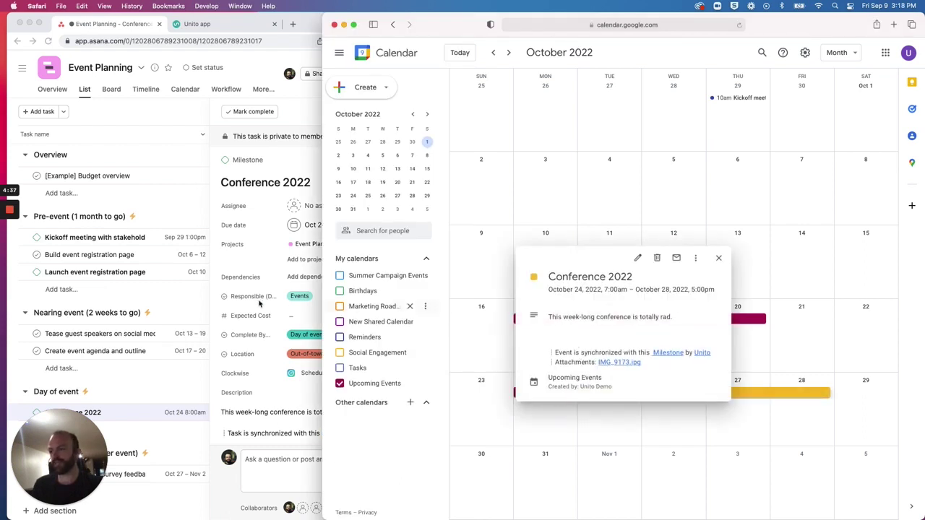
{"action": "left_click", "coordinate": [286, 404]}
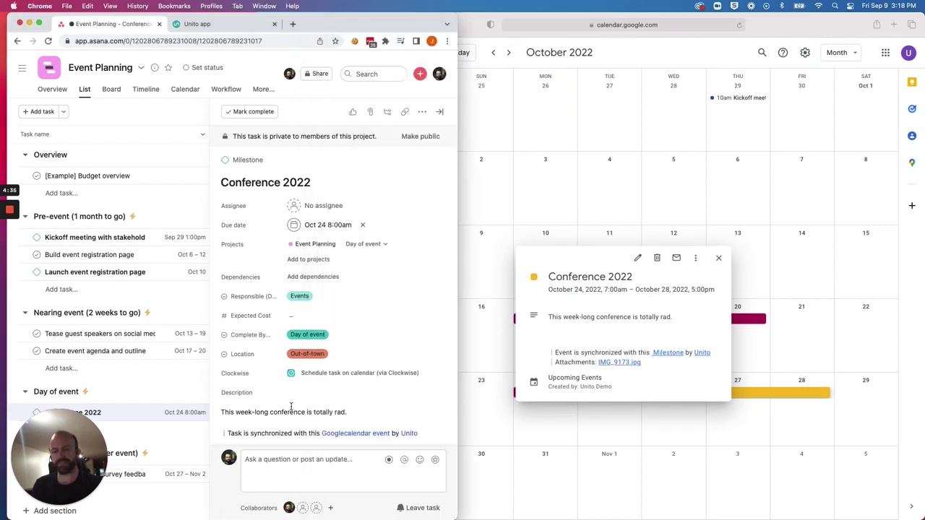
{"action": "scroll", "coordinate": [352, 396], "scroll_direction": "down", "scroll_amount": 3}
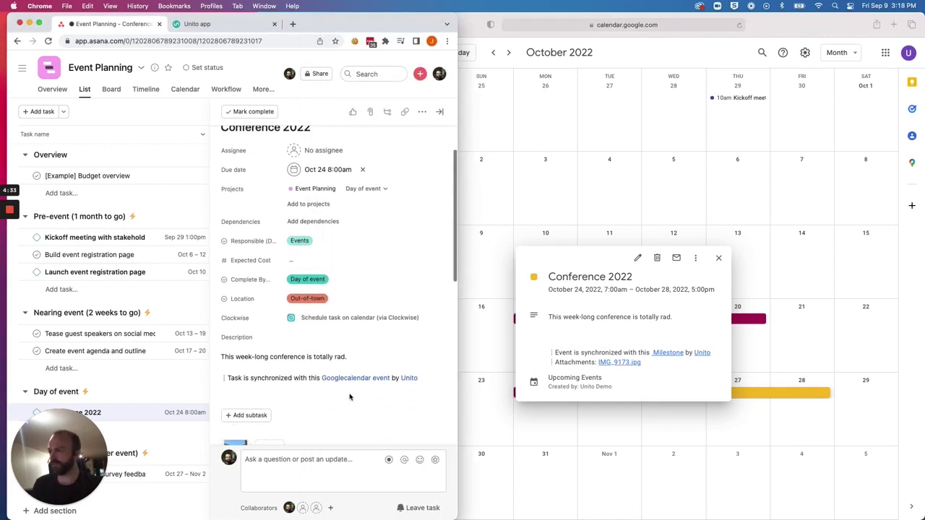
{"action": "scroll", "coordinate": [304, 191], "scroll_direction": "up", "scroll_amount": 2}
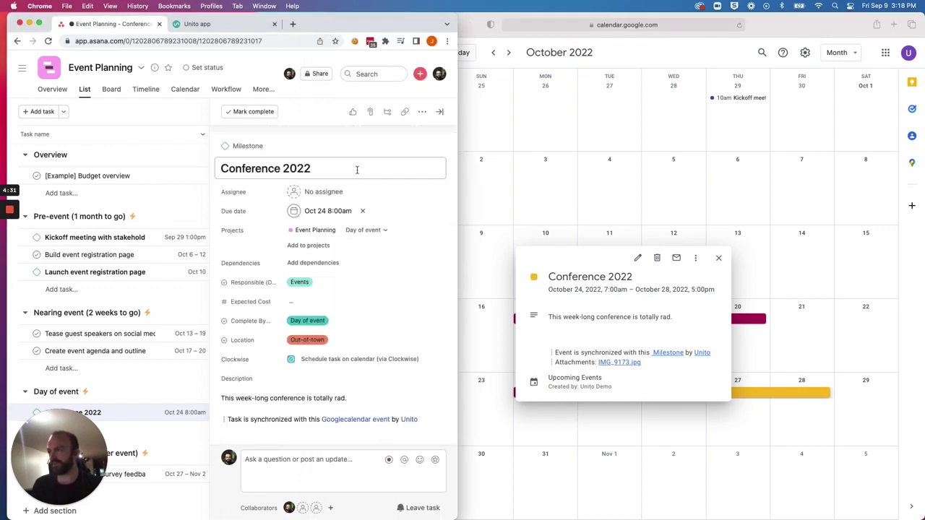
{"action": "scroll", "coordinate": [355, 279], "scroll_direction": "down", "scroll_amount": 2}
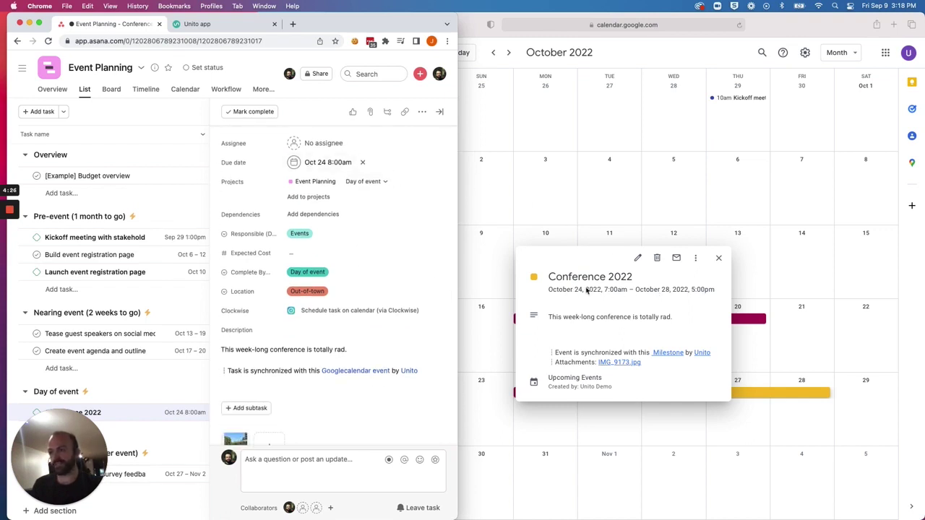
{"action": "scroll", "coordinate": [351, 324], "scroll_direction": "down", "scroll_amount": 2}
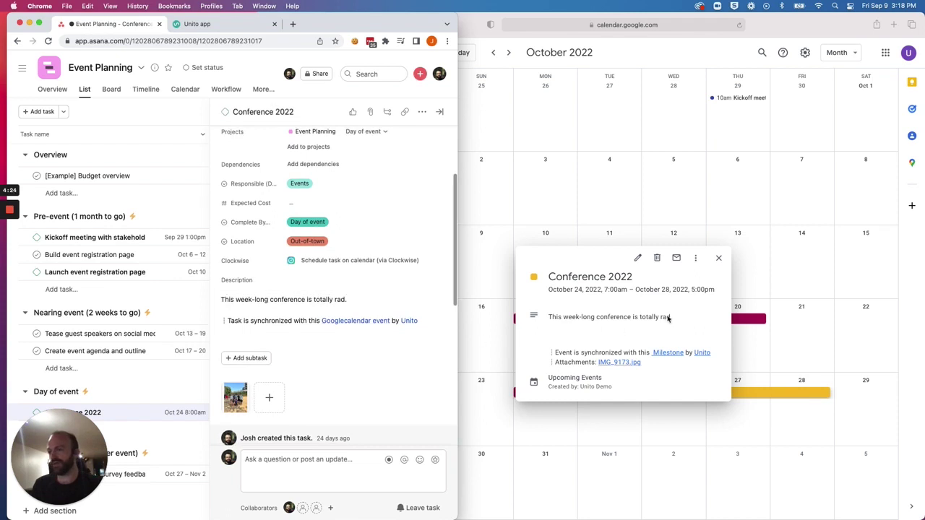
{"action": "scroll", "coordinate": [358, 304], "scroll_direction": "down", "scroll_amount": 2}
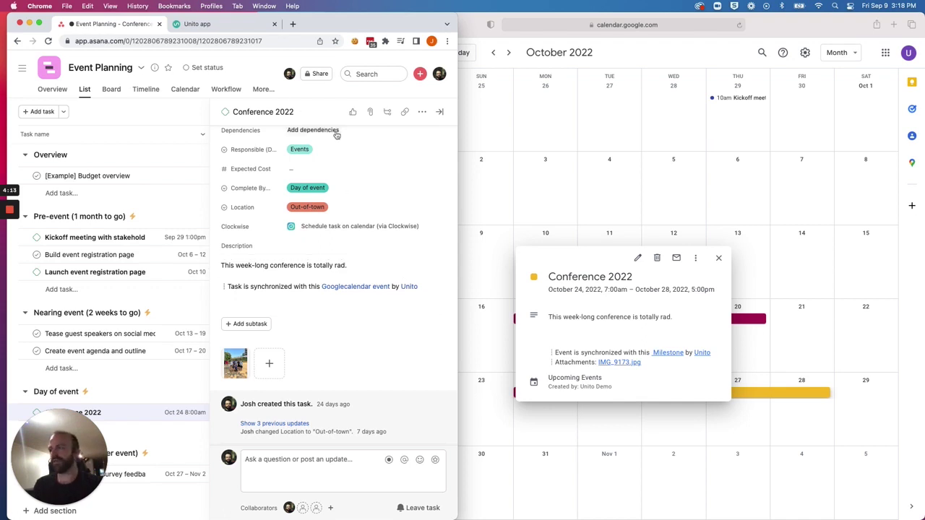
{"action": "scroll", "coordinate": [335, 131], "scroll_direction": "up", "scroll_amount": 2}
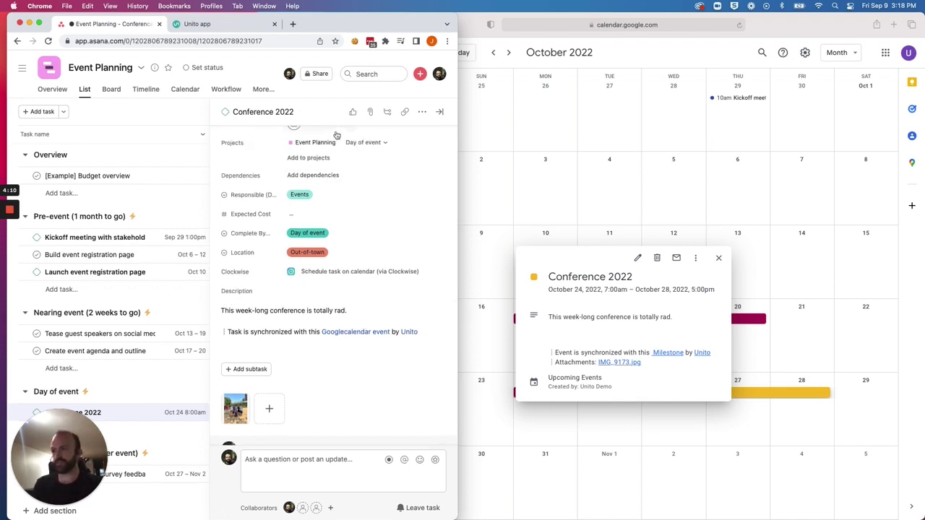
- Switch to Unito and start the Connect your tools stage of a new flow
{"action": "key", "text": "super+grave"}
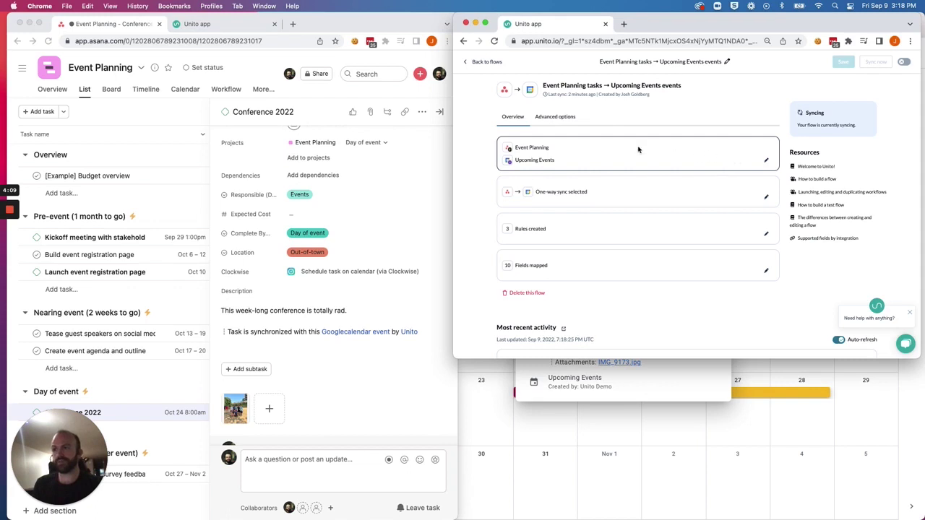
{"action": "left_click", "coordinate": [221, 26]}
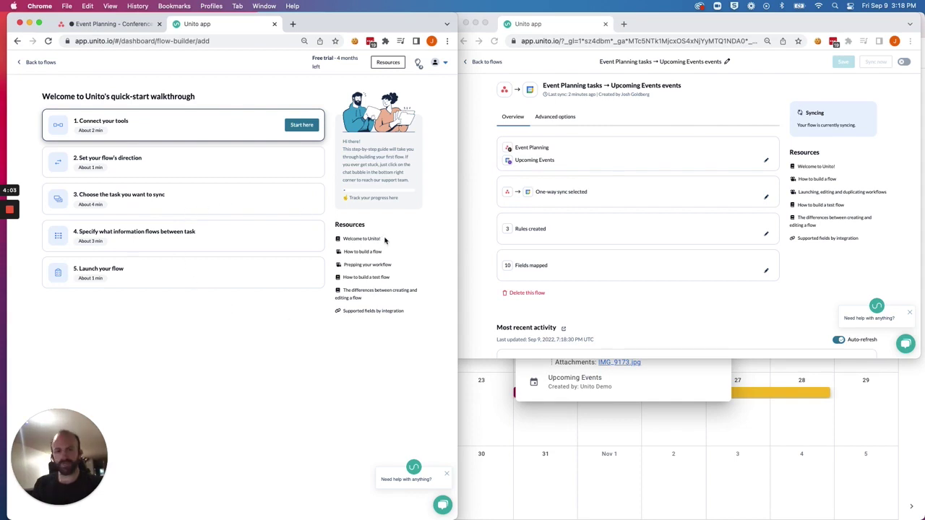
{"action": "left_click", "coordinate": [303, 126]}
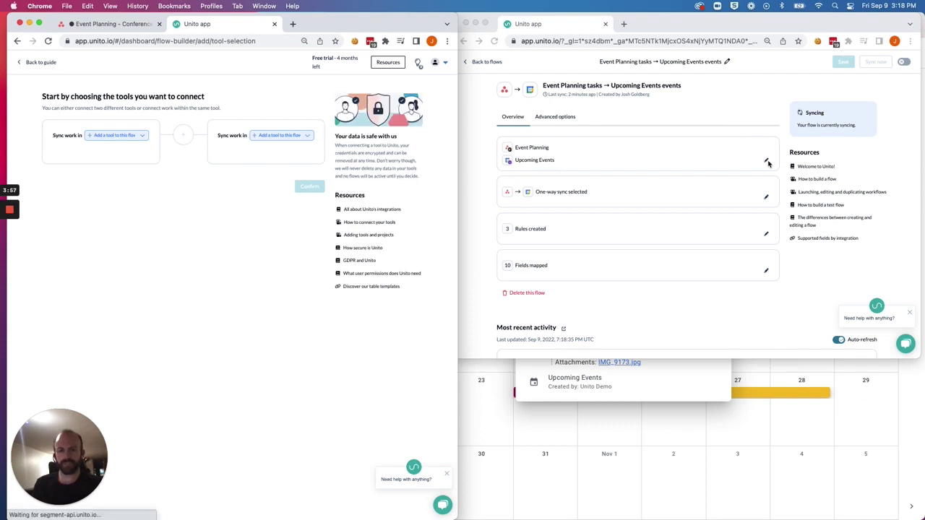
{"action": "left_click", "coordinate": [768, 164]}
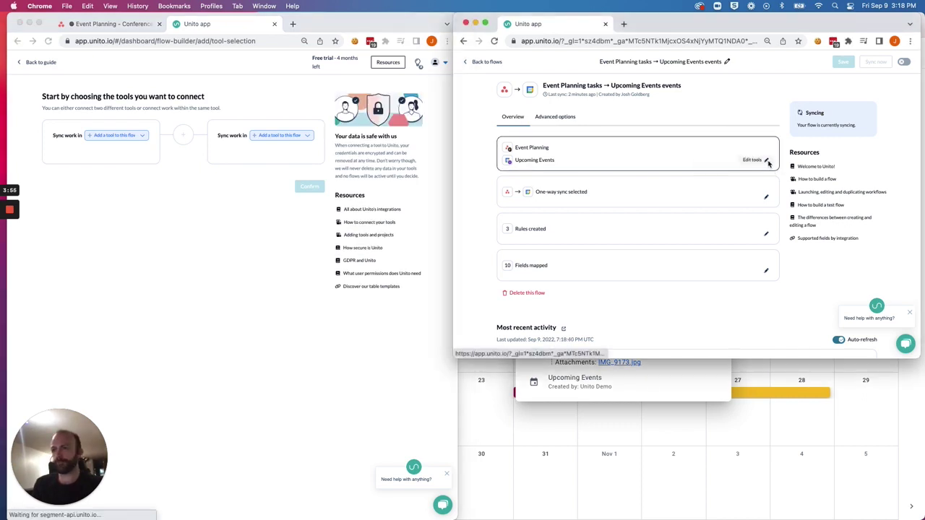
- Search for asana and add Asana as the first tool of the new flow
{"action": "left_click", "coordinate": [142, 137]}
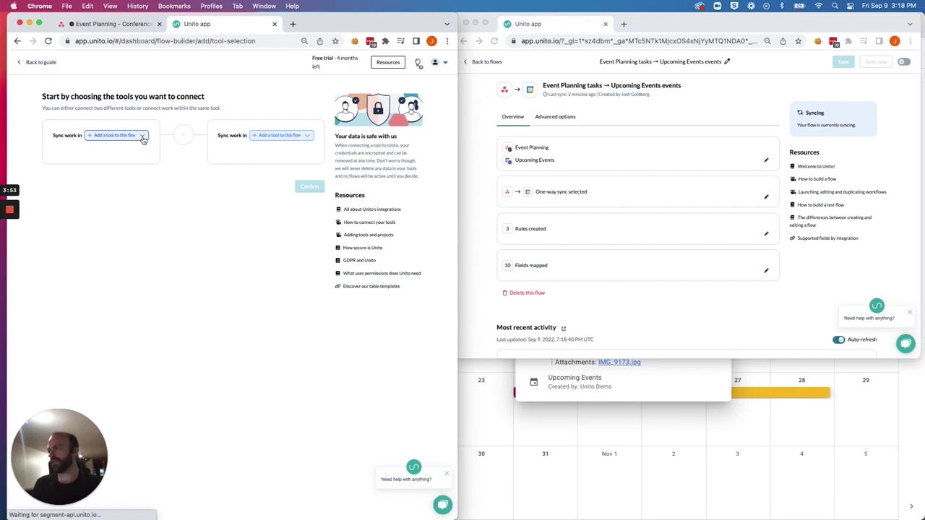
{"action": "left_click", "coordinate": [143, 139]}
{"action": "key", "text": "Escape"}
{"action": "left_click", "coordinate": [142, 139]}
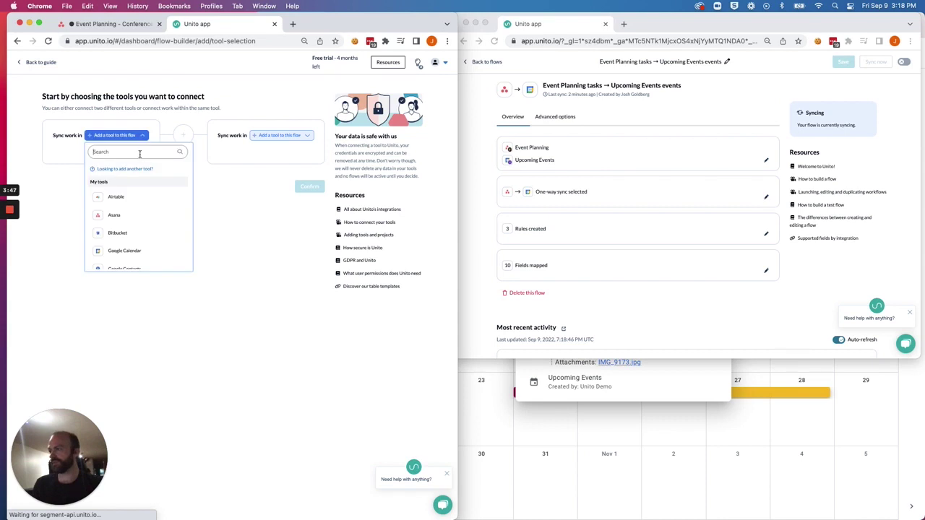
{"action": "type", "text": "asana"}
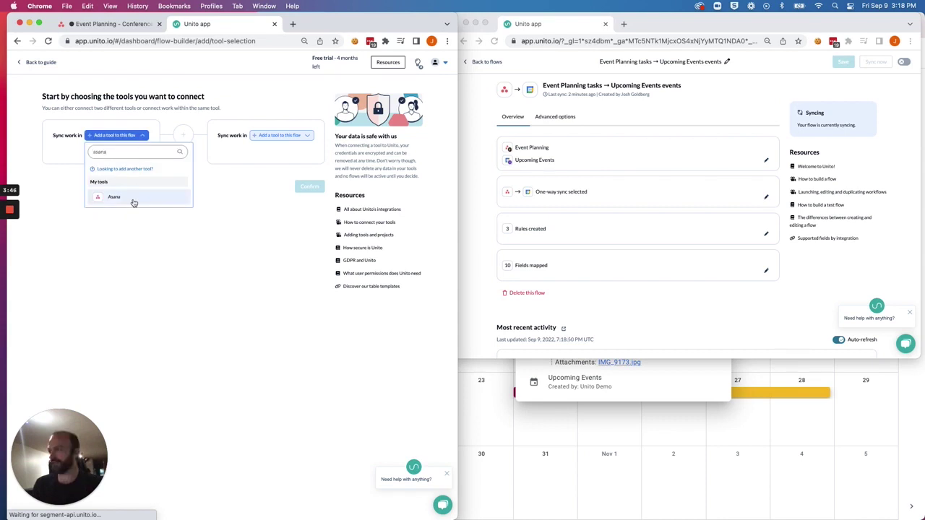
{"action": "key", "text": "Return"}
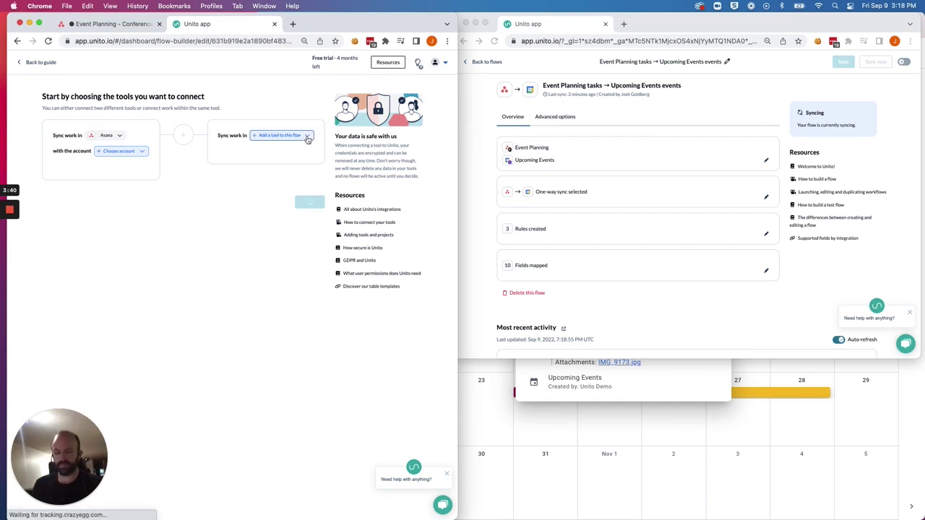
- Search for google and add Google Calendar as the second tool of the new flow
{"action": "left_click", "coordinate": [309, 139]}
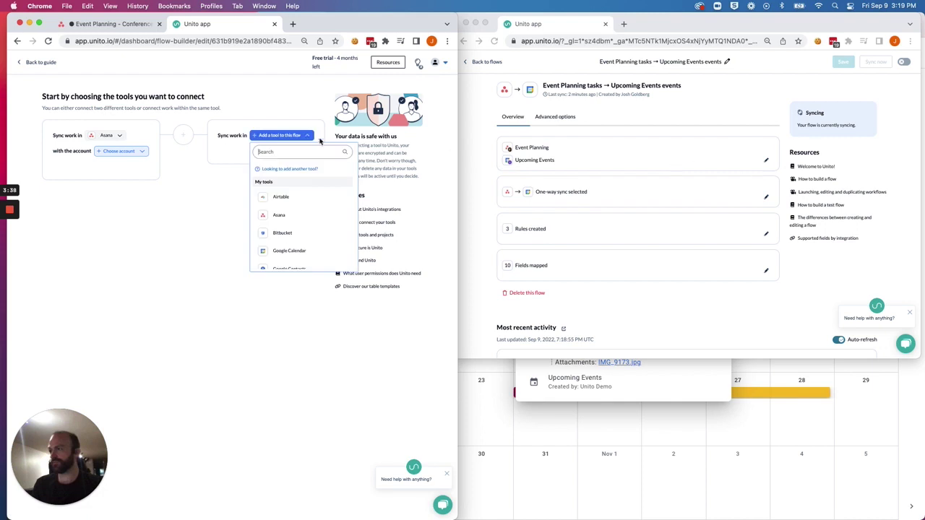
{"action": "type", "text": "google"}
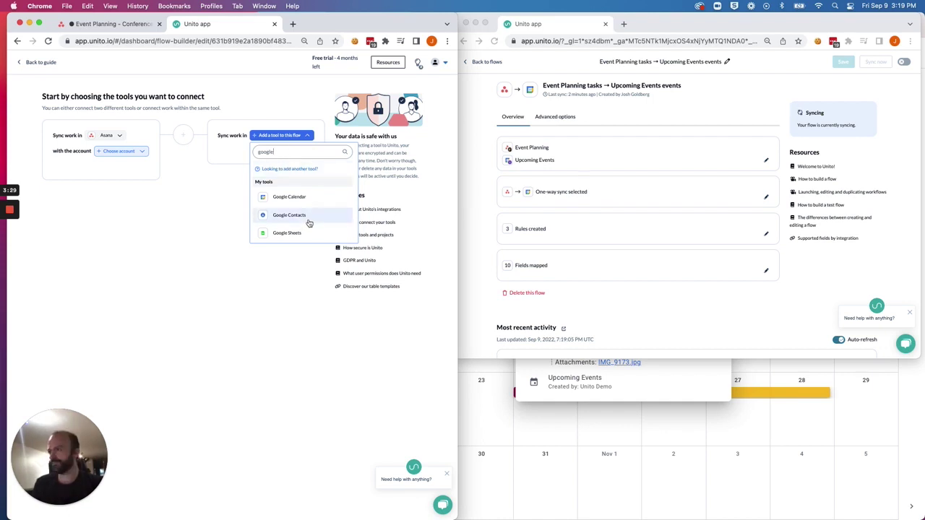
{"action": "left_click", "coordinate": [302, 198]}
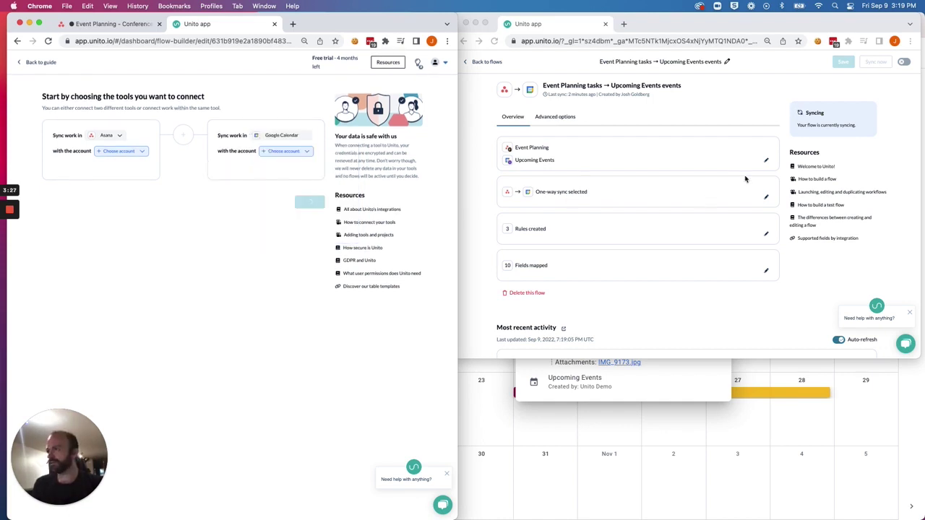
- Open the existing flow's tool settings for reference, and give the new flow the connected Asana account and the Unito Demo Google Calendar account
{"action": "left_click", "coordinate": [766, 160]}
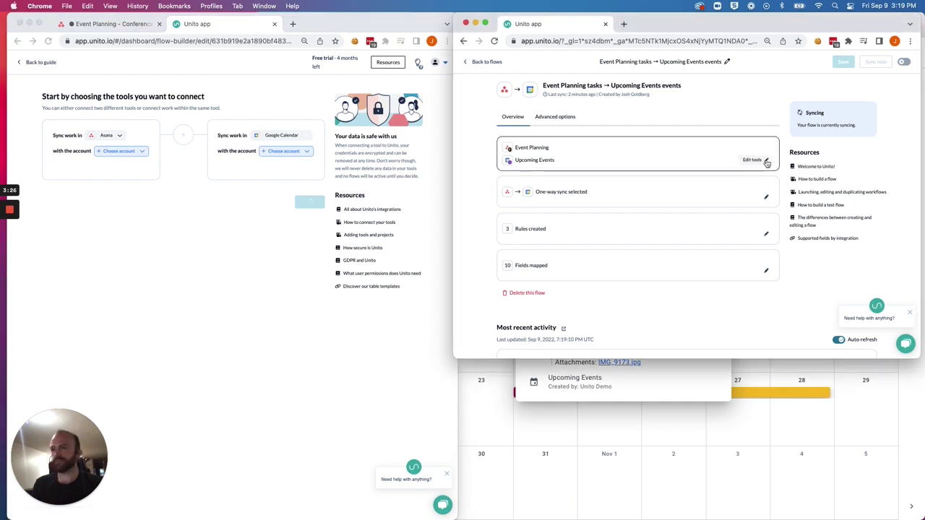
{"action": "left_click", "coordinate": [147, 154]}
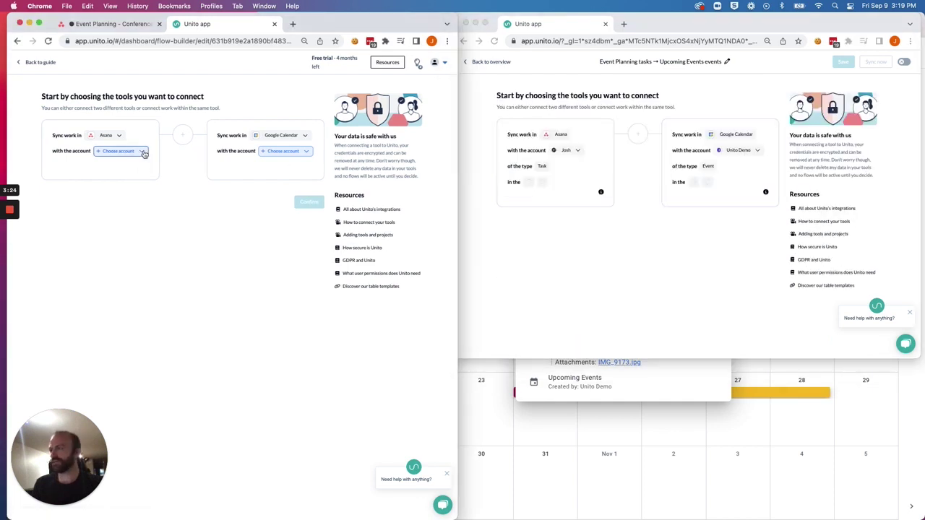
{"action": "left_click", "coordinate": [142, 152]}
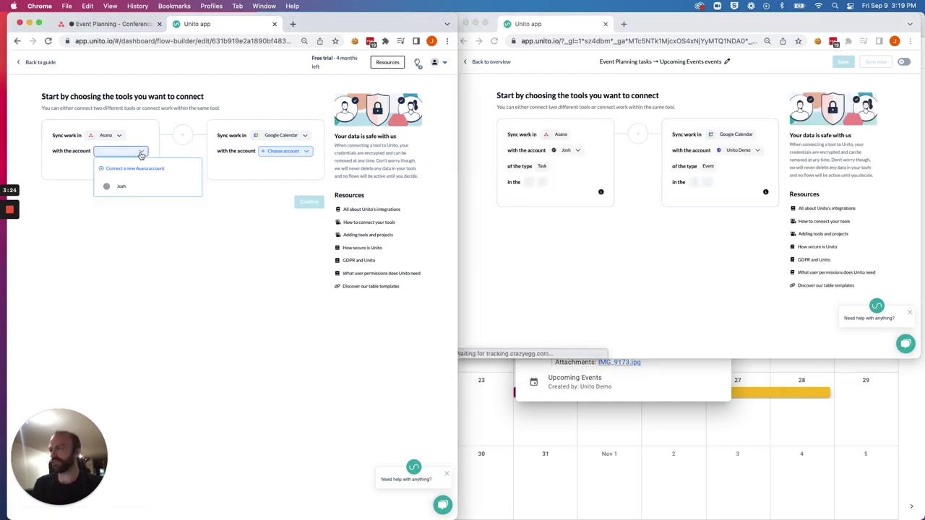
{"action": "left_click", "coordinate": [147, 190]}
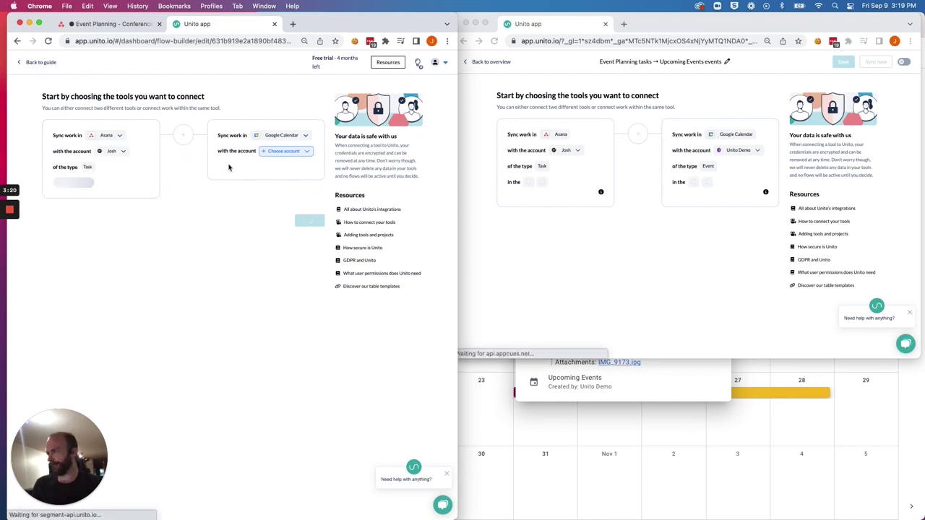
{"action": "left_click", "coordinate": [307, 151]}
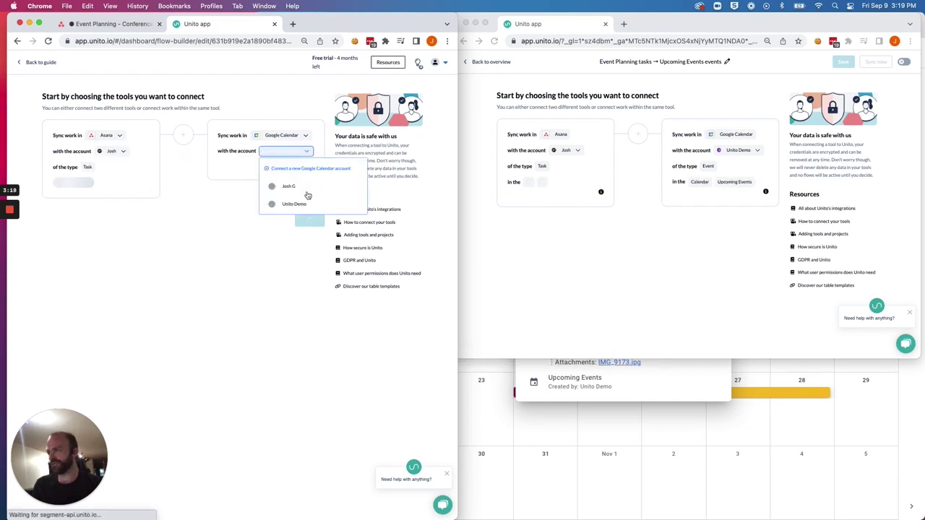
{"action": "left_click", "coordinate": [307, 151]}
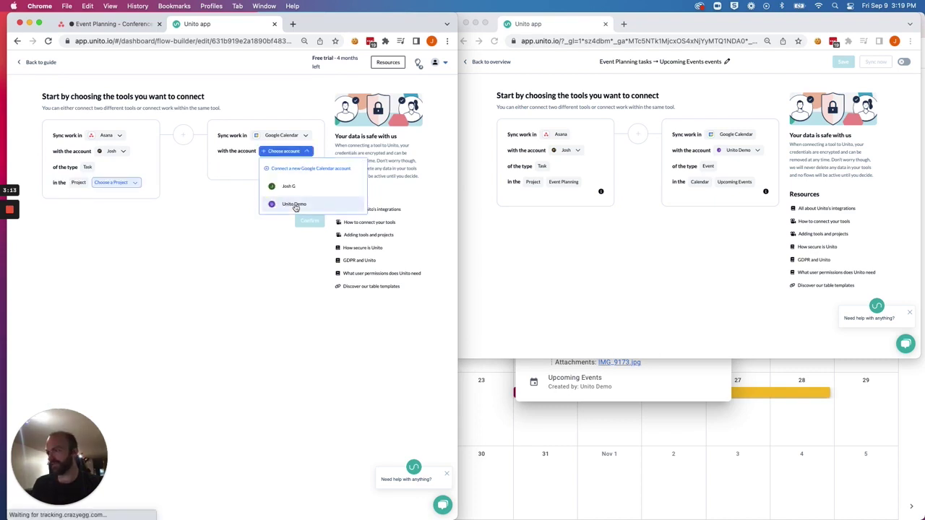
{"action": "left_click", "coordinate": [294, 205]}
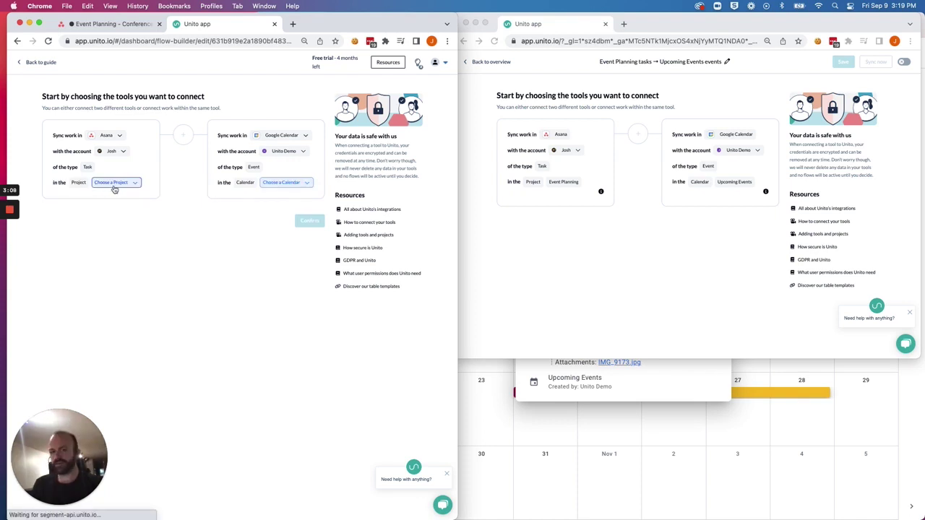
- Search the Asana projects for event and select the Event Planning project as the source of tasks
{"action": "left_click", "coordinate": [122, 184]}
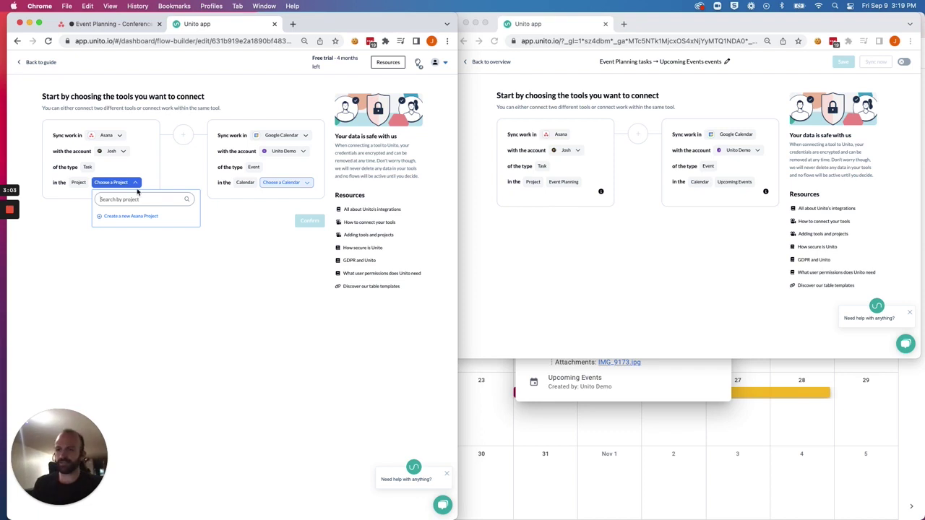
{"action": "type", "text": "event"}
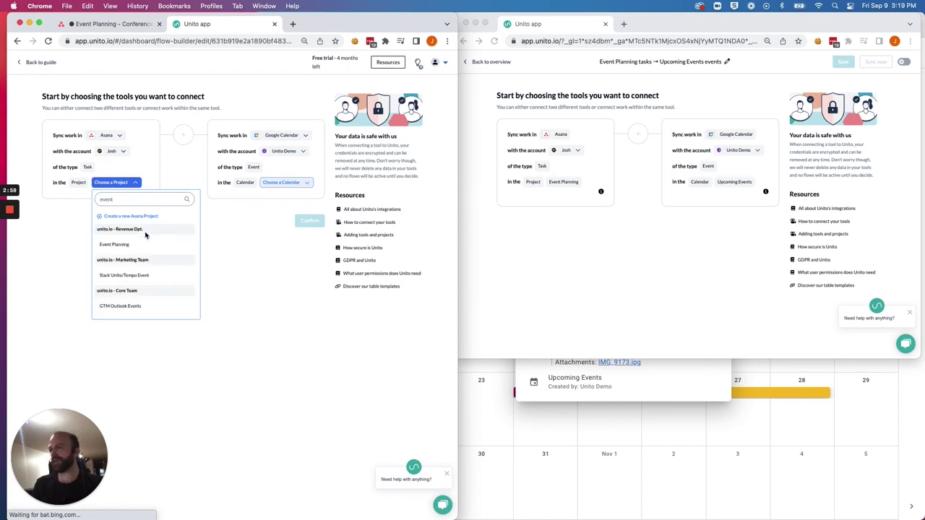
{"action": "left_click", "coordinate": [138, 246]}
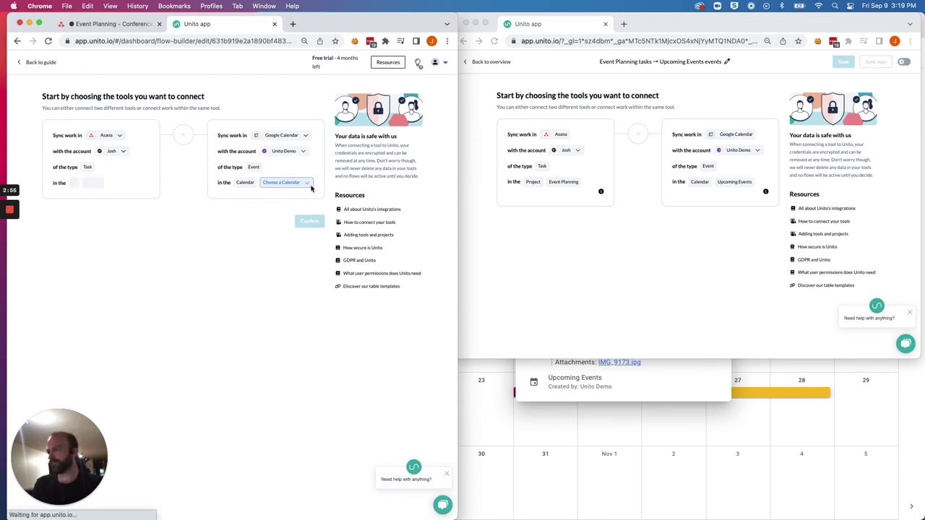
- Select the Upcoming Events calendar for the Google Calendar side and confirm the connected tools
{"action": "left_click", "coordinate": [309, 183]}
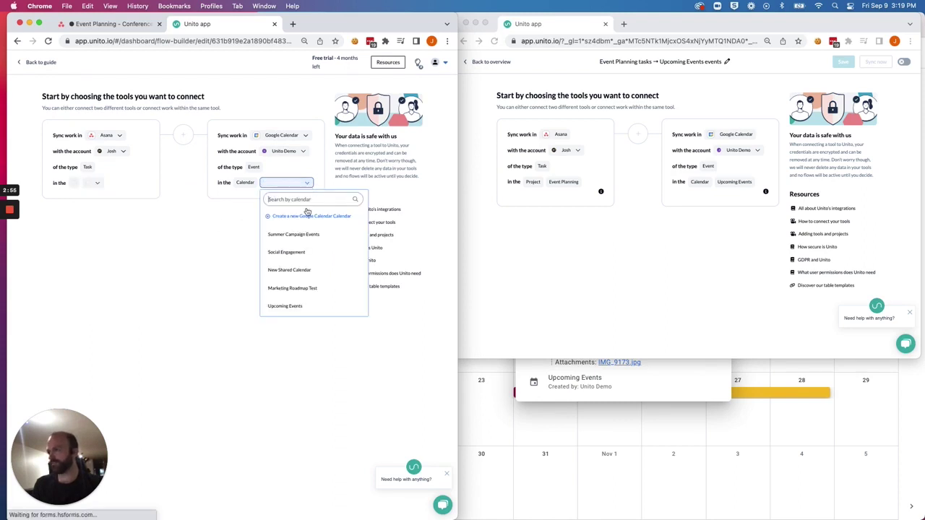
{"action": "left_click", "coordinate": [320, 252]}
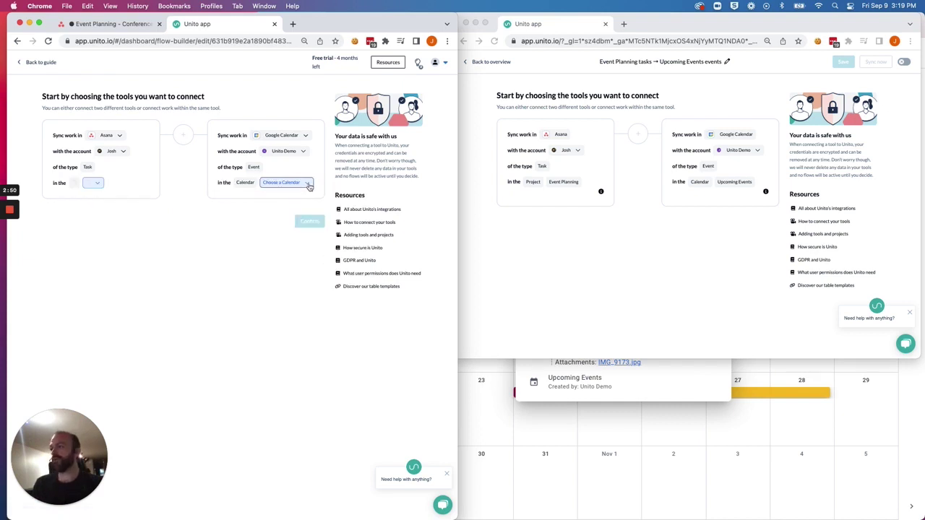
{"action": "left_click", "coordinate": [309, 184]}
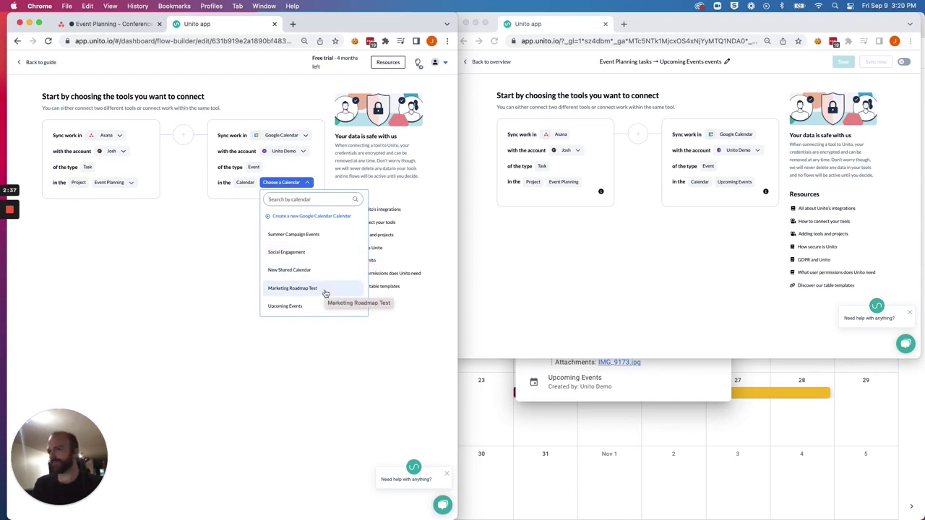
{"action": "left_click", "coordinate": [316, 306]}
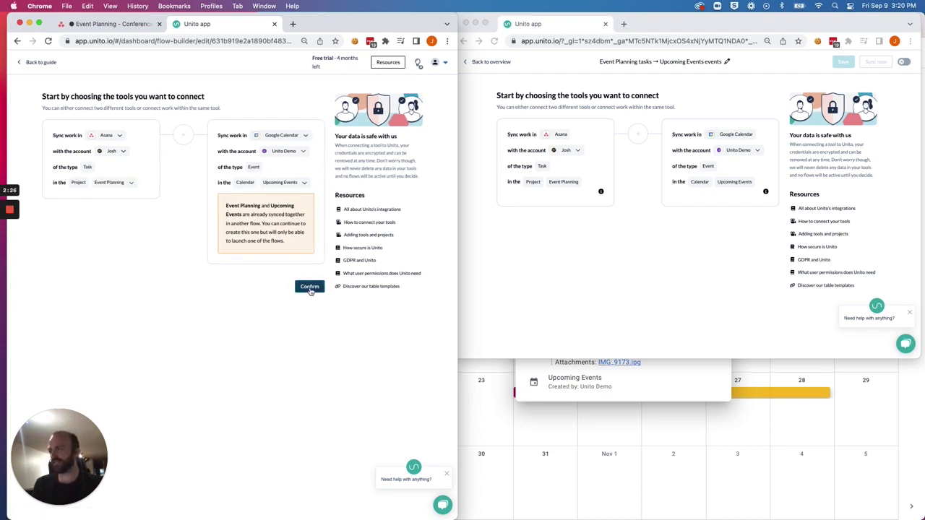
{"action": "left_click", "coordinate": [310, 286]}
- Return the existing Event Planning to Upcoming Events flow to its overview
{"action": "left_click", "coordinate": [666, 270]}
{"action": "left_click", "coordinate": [491, 63]}
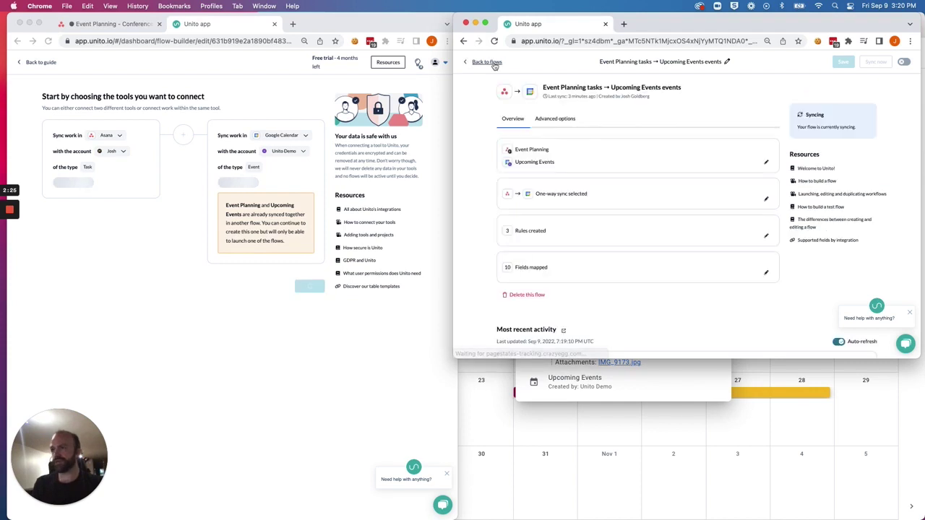
- With the existing flow's direction open for reference, set the new flow to sync one way from Event Planning to Upcoming Events and confirm
{"action": "left_click", "coordinate": [766, 200]}
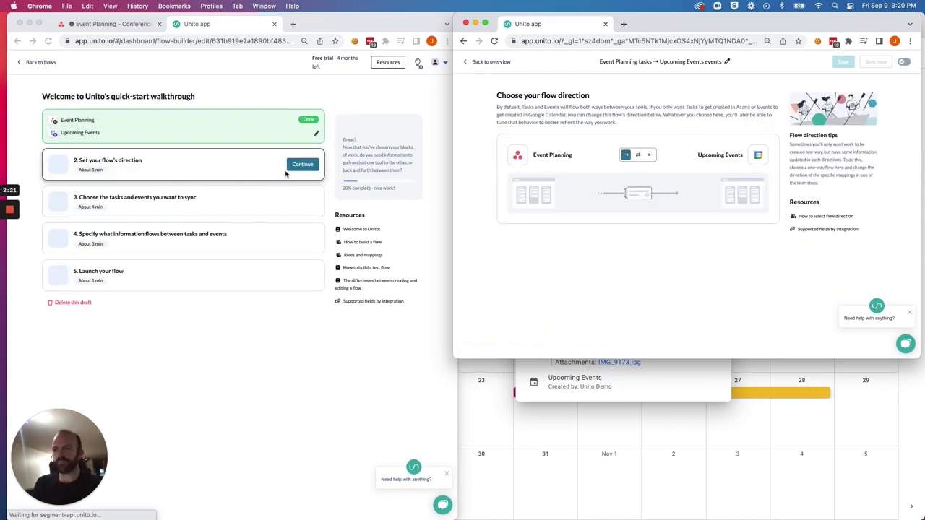
{"action": "left_click", "coordinate": [302, 164]}
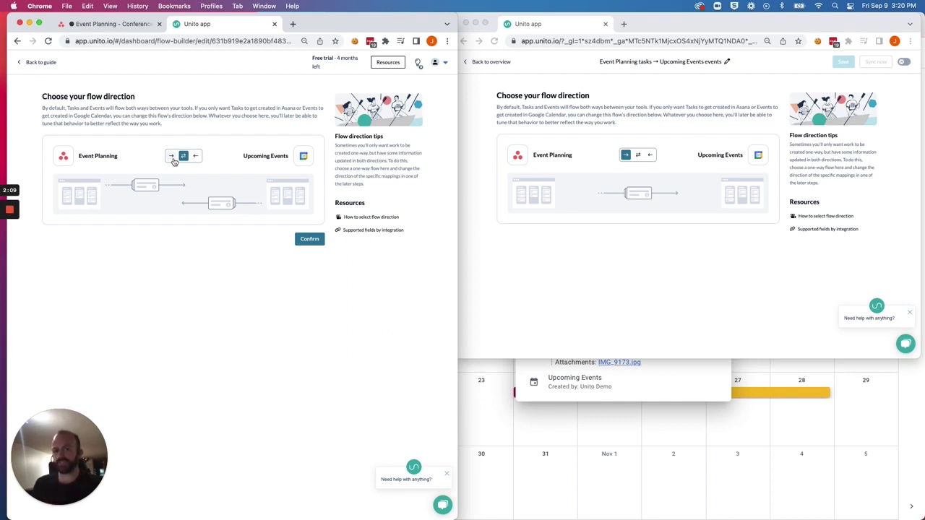
{"action": "left_click", "coordinate": [172, 156]}
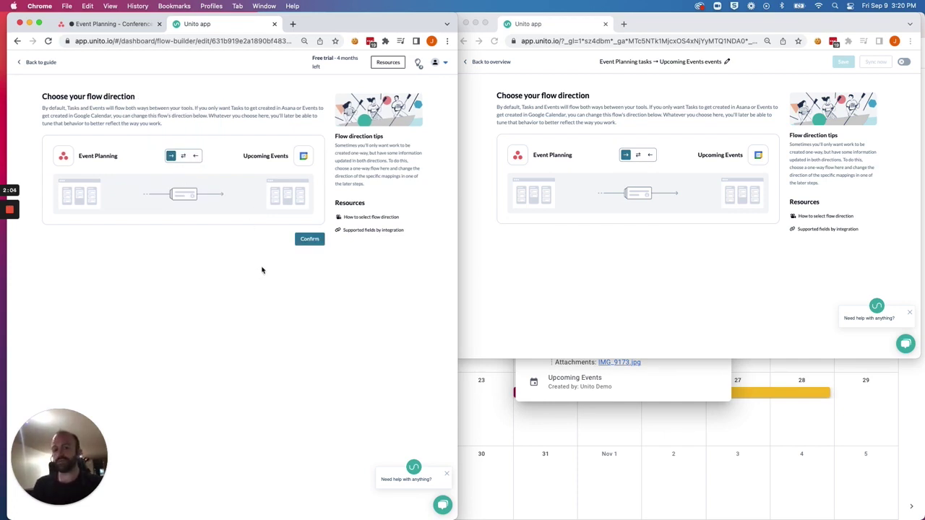
{"action": "left_click", "coordinate": [309, 240]}
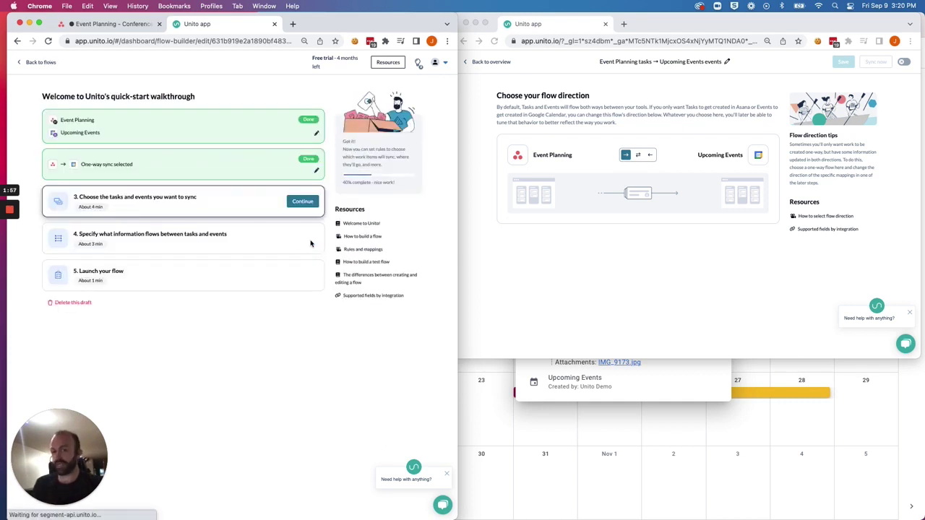
- Open the new flow's task and event rules, and open the existing flow's rules for reference
{"action": "left_click", "coordinate": [300, 203]}
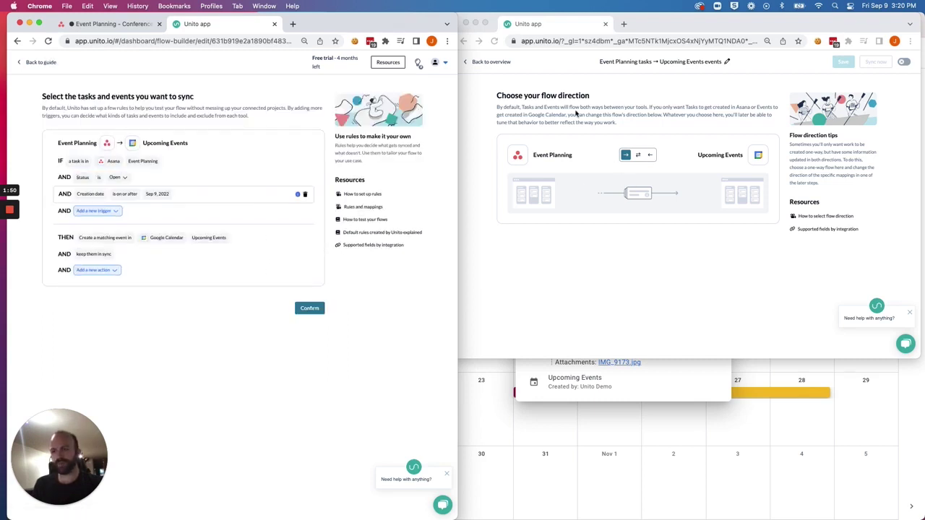
{"action": "left_click", "coordinate": [493, 70]}
{"action": "left_click", "coordinate": [493, 63]}
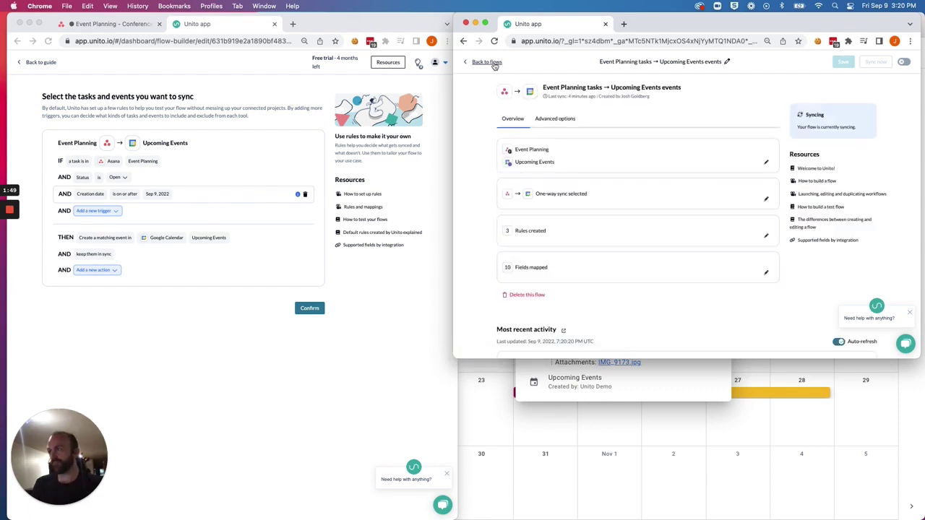
{"action": "left_click", "coordinate": [771, 239]}
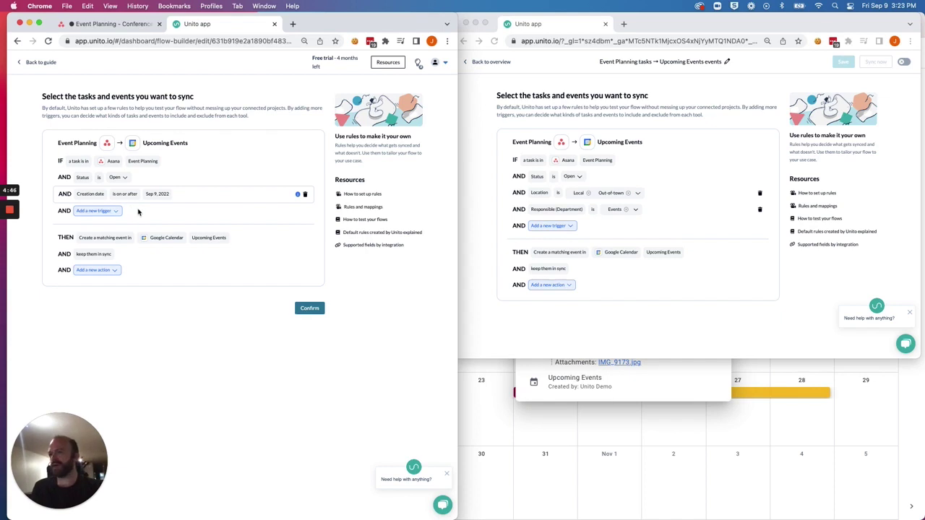
- Add a Location trigger to the new flow's rules with the values Local and Out-of-town
{"action": "left_click", "coordinate": [114, 212]}
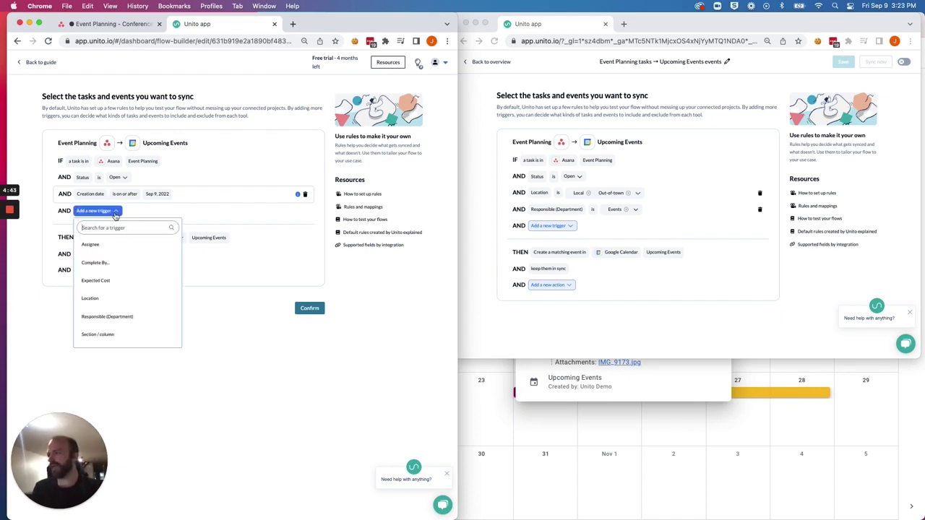
{"action": "left_click", "coordinate": [116, 299]}
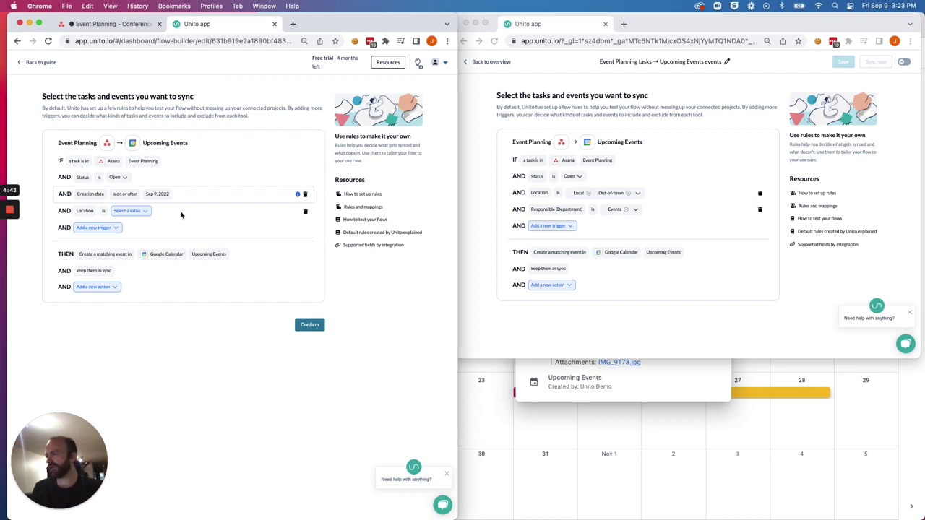
{"action": "left_click", "coordinate": [144, 213]}
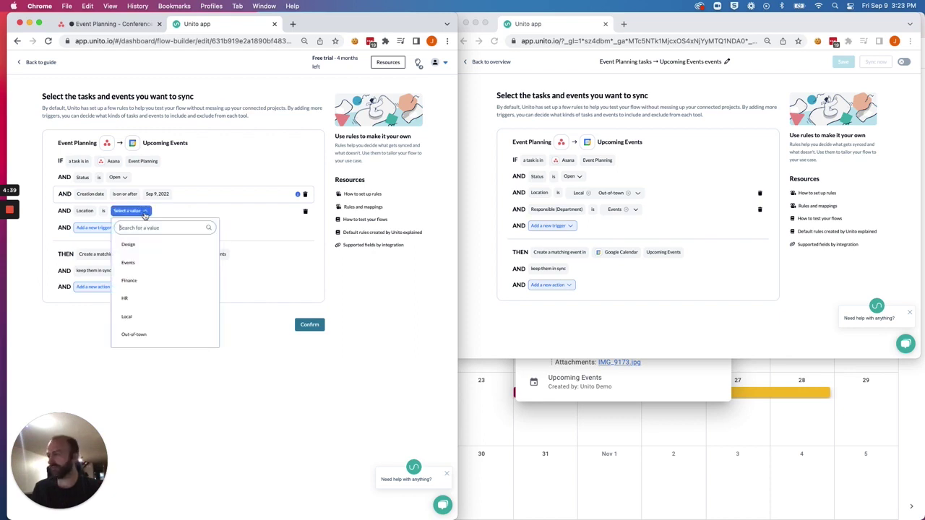
{"action": "left_click", "coordinate": [144, 317]}
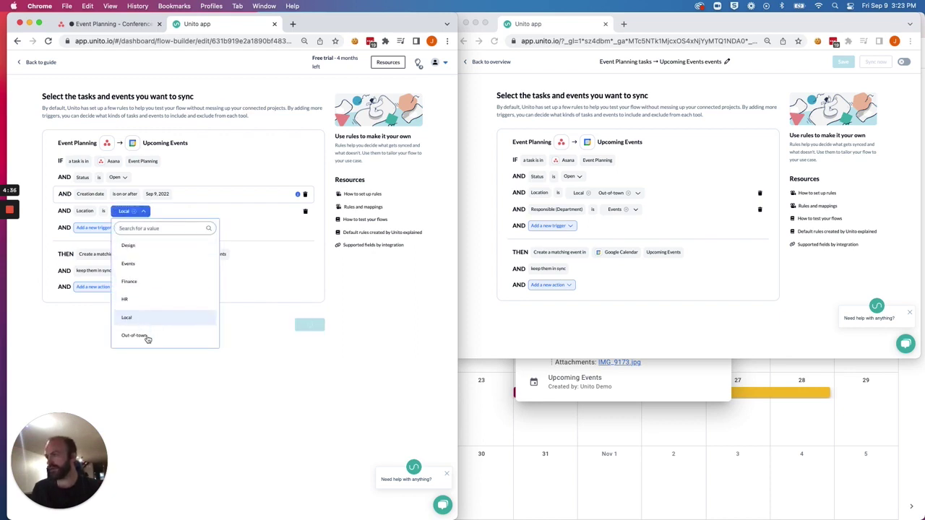
{"action": "left_click", "coordinate": [147, 337]}
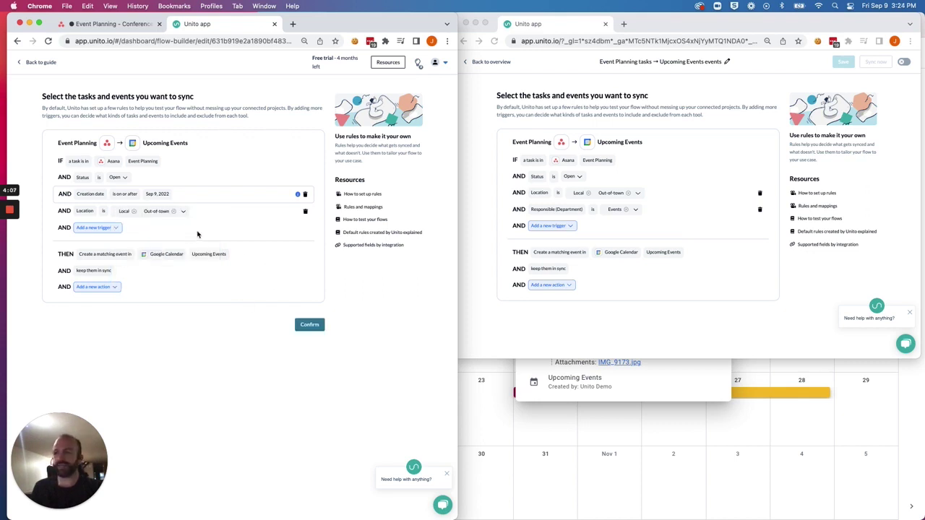
- Add a Responsible (Department) trigger with the value Events and confirm the new flow's rules
{"action": "left_click", "coordinate": [117, 228]}
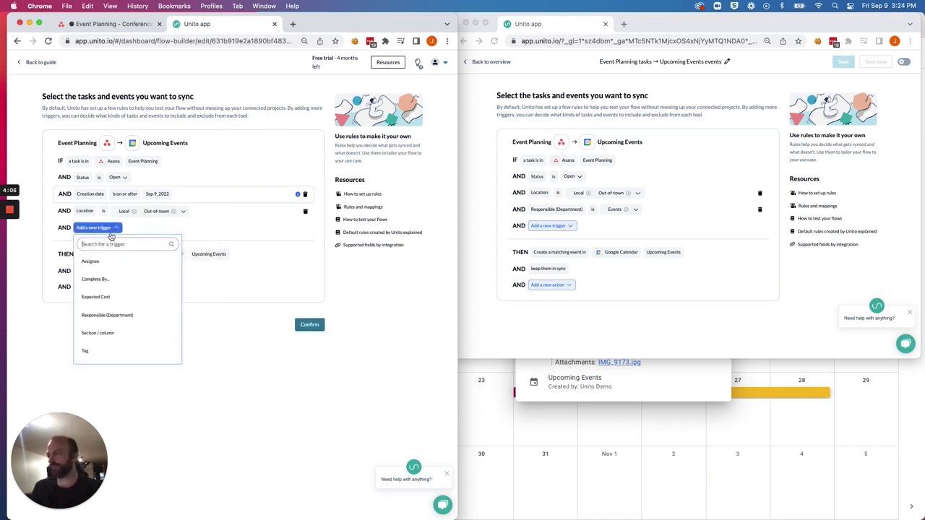
{"action": "left_click", "coordinate": [126, 315]}
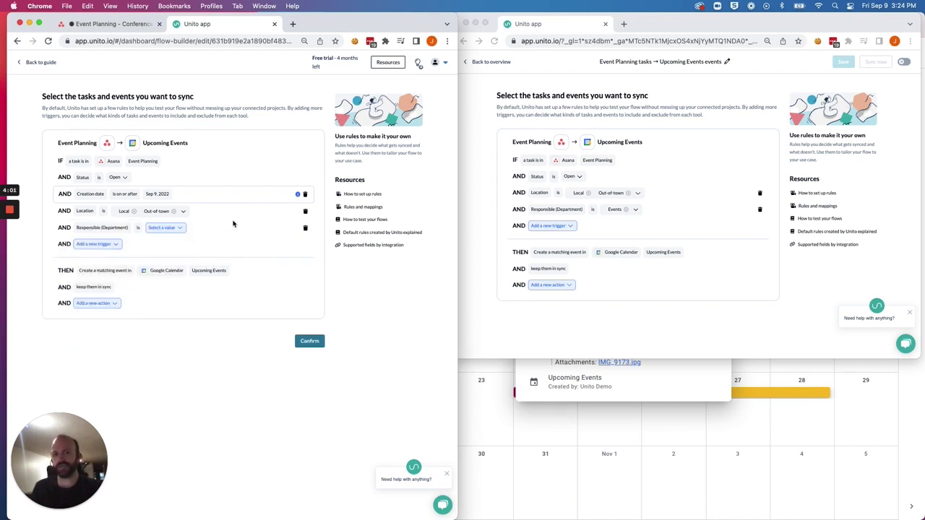
{"action": "left_click", "coordinate": [170, 228]}
{"action": "left_click", "coordinate": [173, 279]}
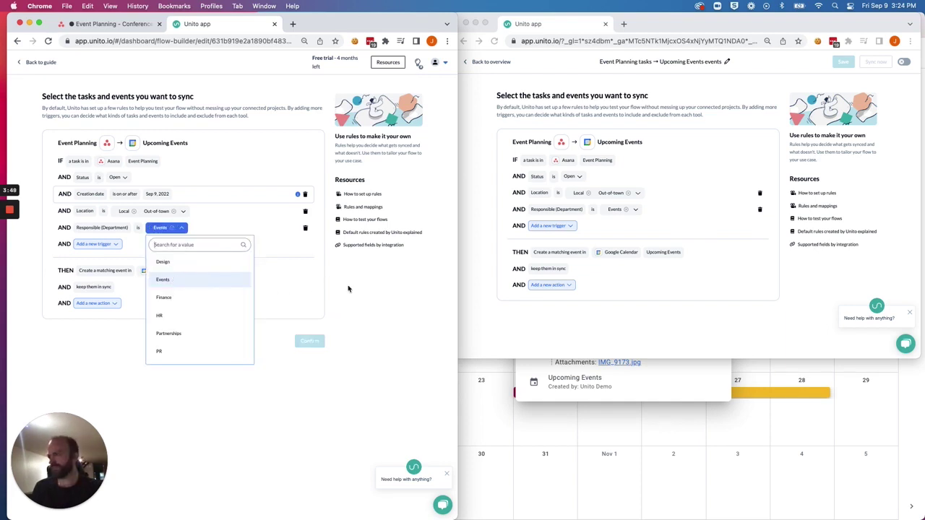
{"action": "left_click", "coordinate": [348, 289]}
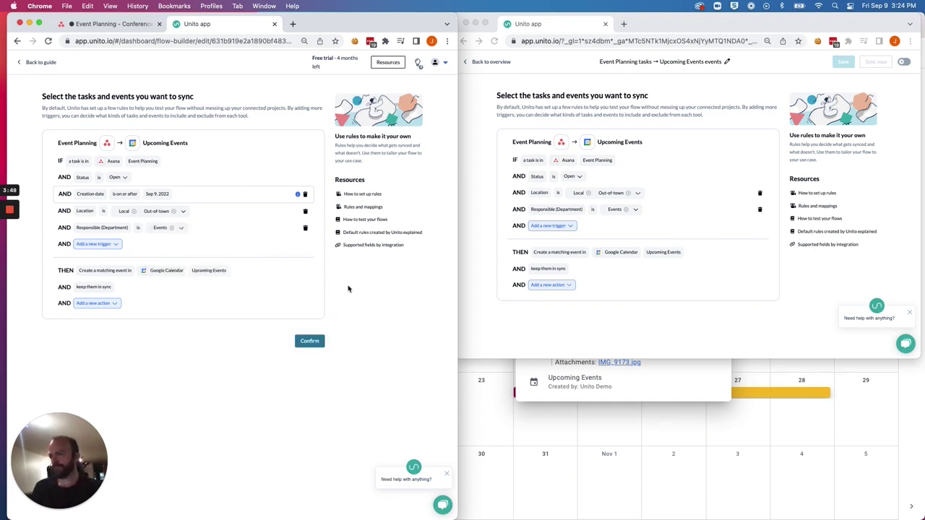
{"action": "left_click", "coordinate": [315, 344]}
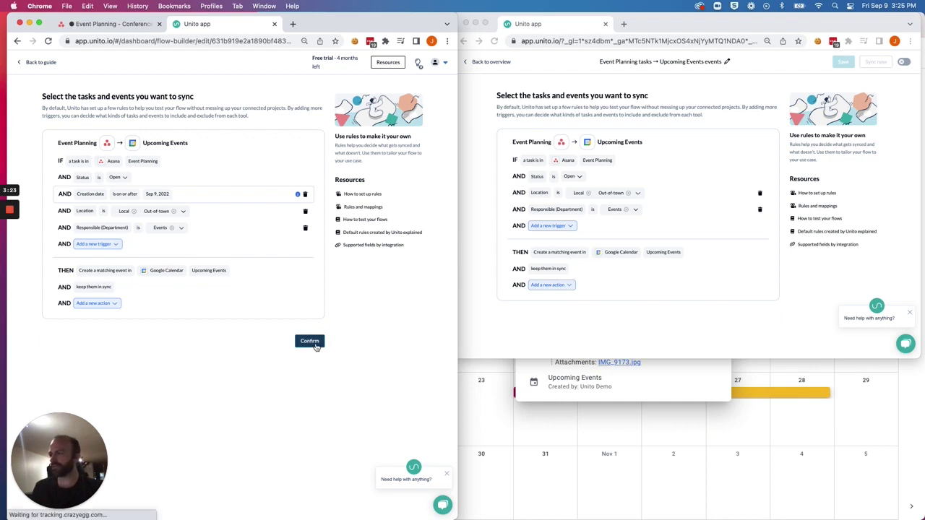
- Auto-map the fields between tasks and events in the new flow, and open the existing flow's field mappings for reference
{"action": "left_click", "coordinate": [307, 244]}
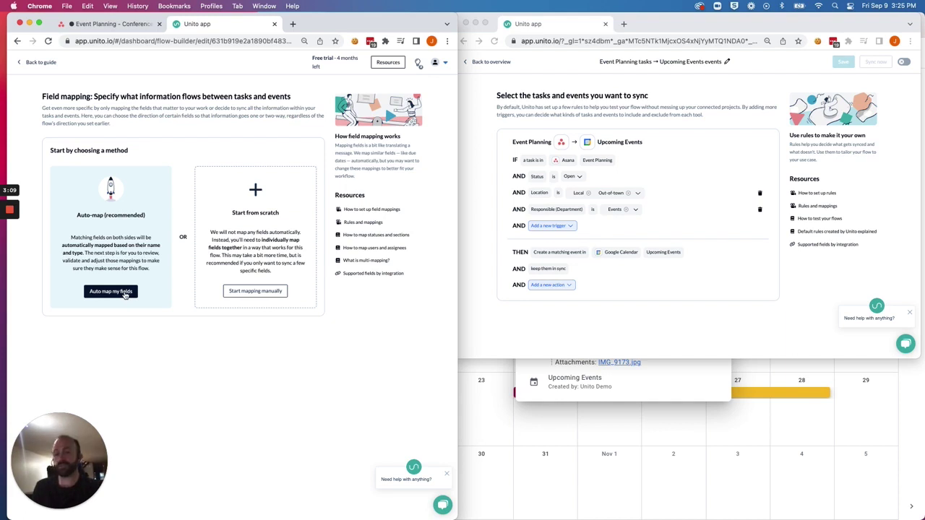
{"action": "left_click", "coordinate": [125, 292]}
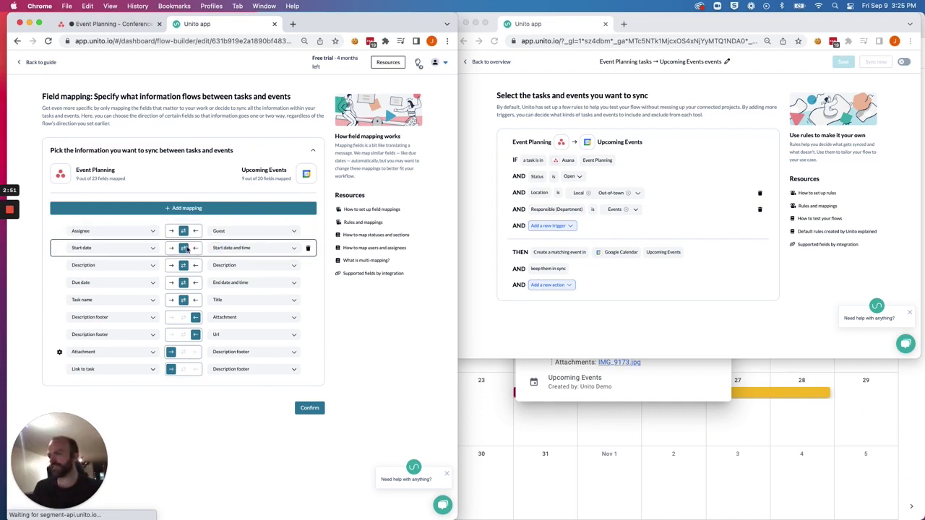
{"action": "left_click", "coordinate": [503, 87]}
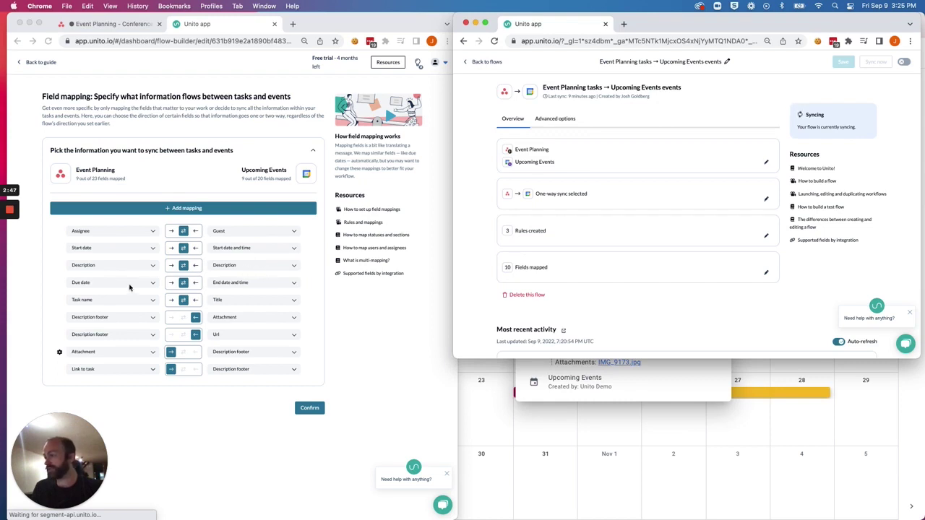
{"action": "left_click", "coordinate": [766, 273]}
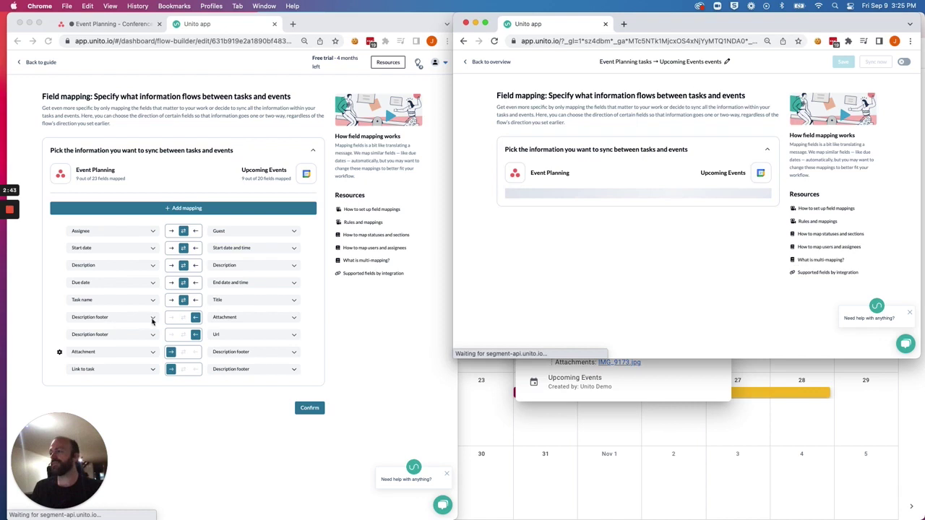
- Compare the auto-mapped fields with the existing flow's mappings and confirm the new flow's field mapping
{"action": "left_click", "coordinate": [180, 318]}
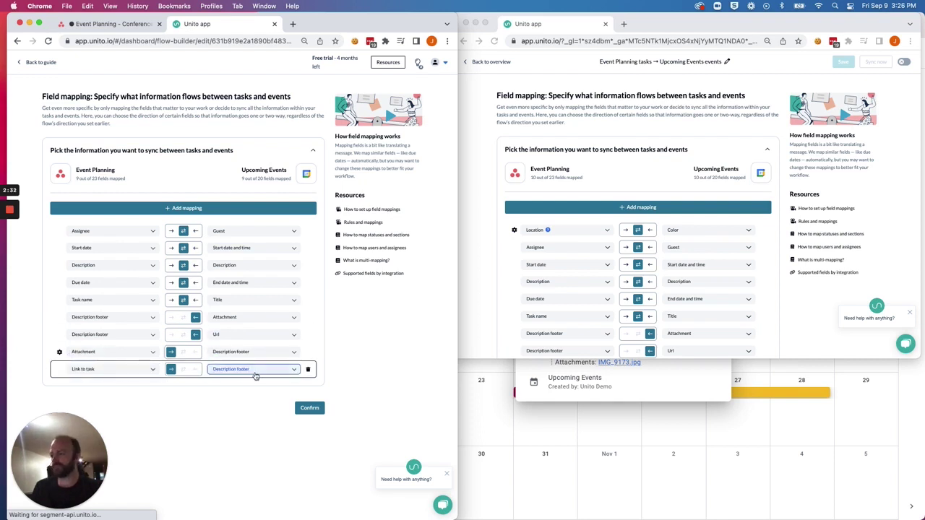
{"action": "scroll", "coordinate": [660, 284], "scroll_direction": "down", "scroll_amount": 2}
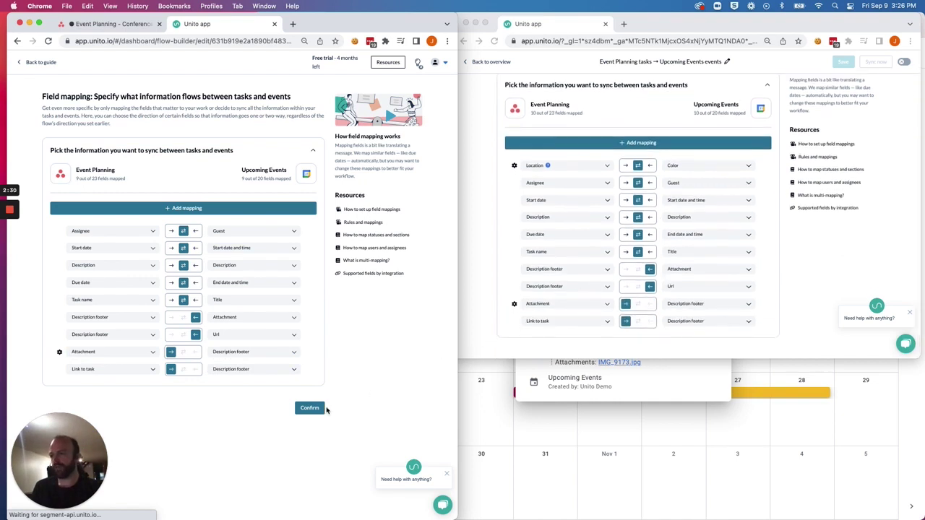
{"action": "left_click", "coordinate": [309, 408]}
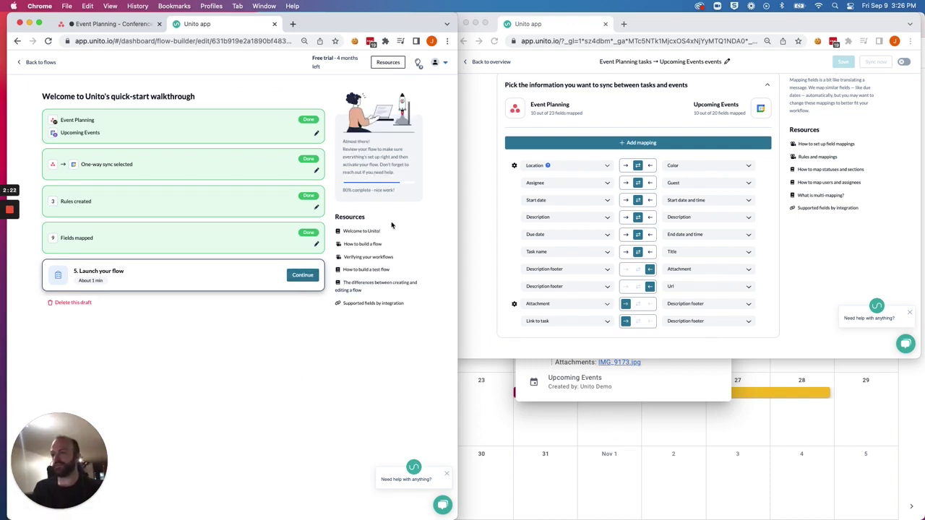
- Review the Conference 2022 task in Asana next to its event in the Google Calendar
{"action": "left_click", "coordinate": [129, 25]}
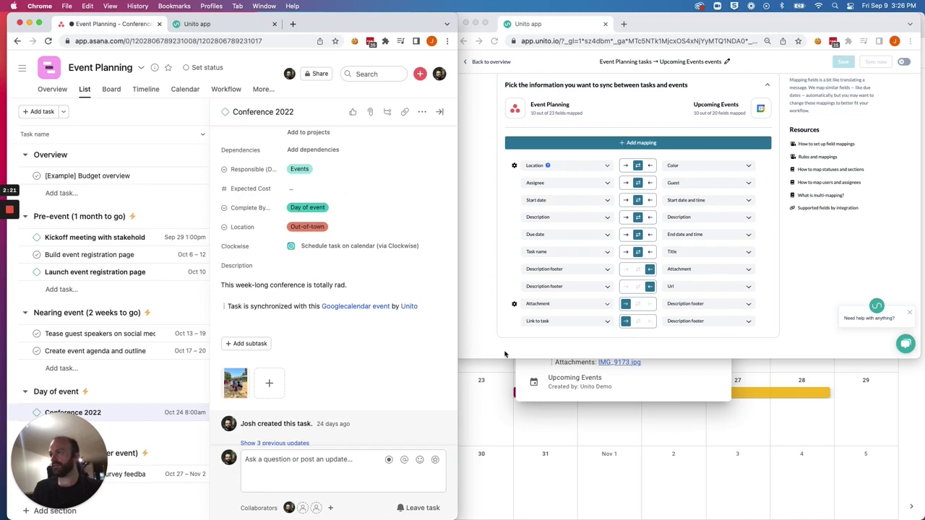
{"action": "left_click", "coordinate": [551, 450]}
{"action": "left_click", "coordinate": [720, 258]}
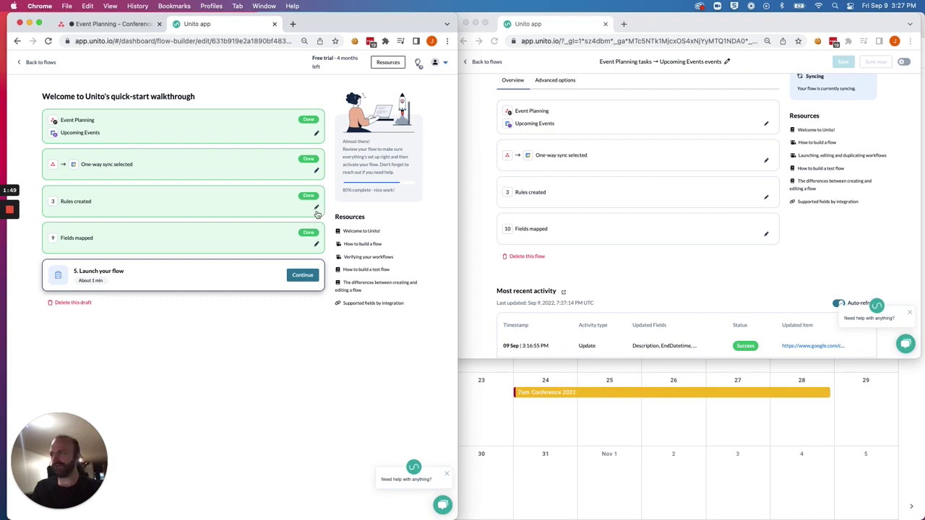
- Review the new flow's rules, return to its setup guide, and bring the existing flow's overview to the front
{"action": "left_click", "coordinate": [317, 209]}
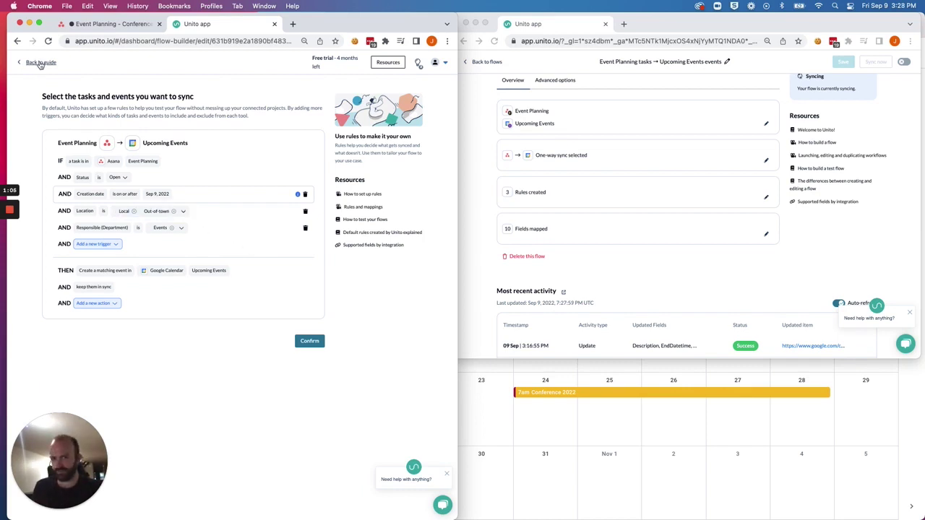
{"action": "left_click", "coordinate": [44, 64]}
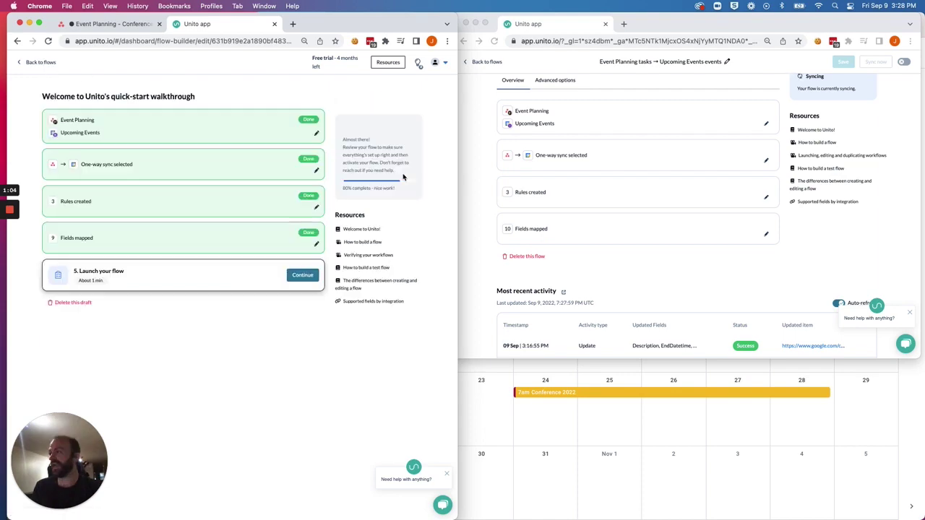
{"action": "left_click", "coordinate": [716, 264]}
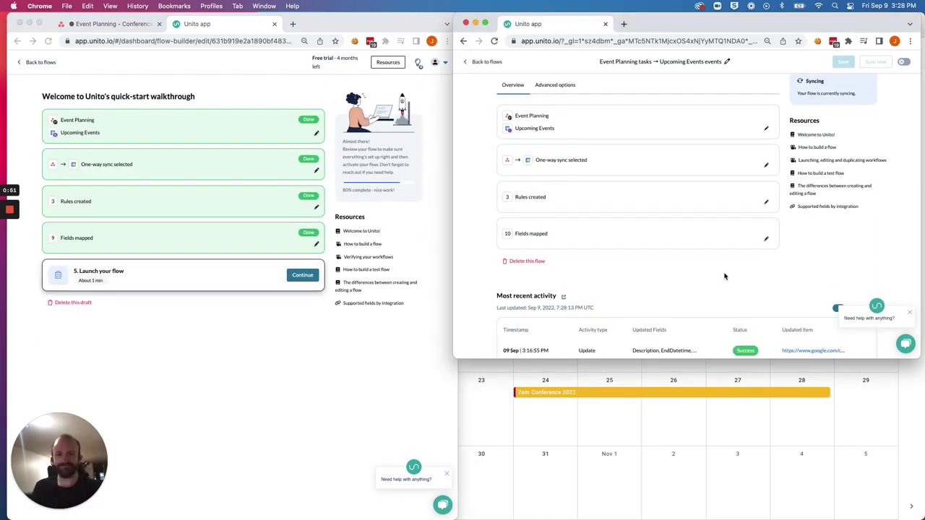